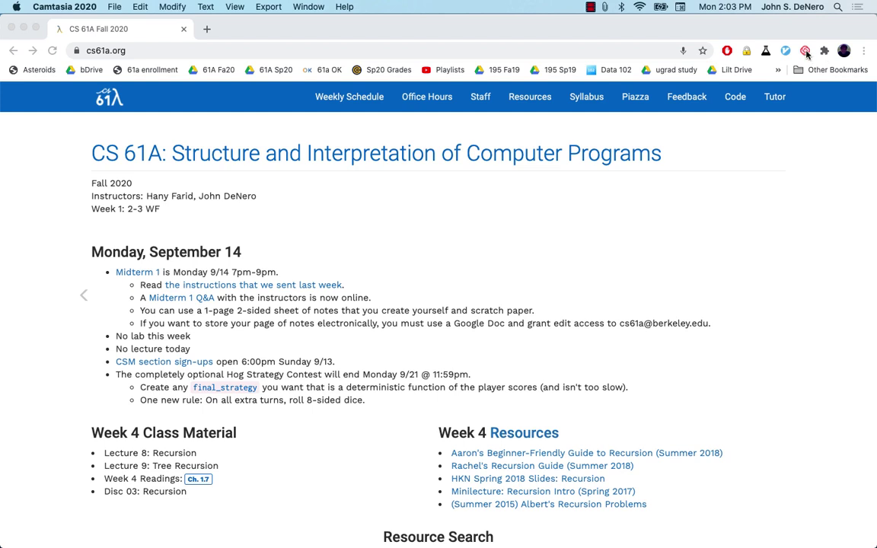
Step: Start a Loom Screen+Cam recording of the full desktop with microphone audio, sharing the entire screen
left_click(805, 50)
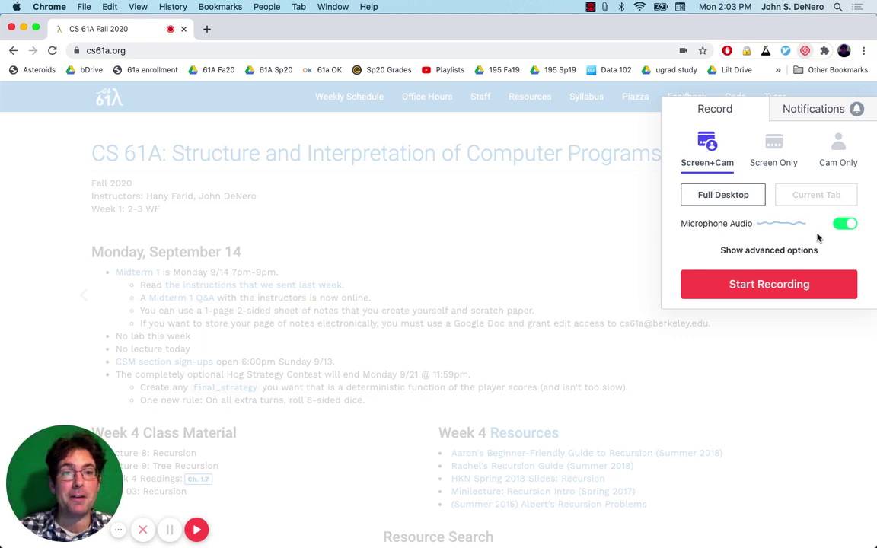
left_click(744, 284)
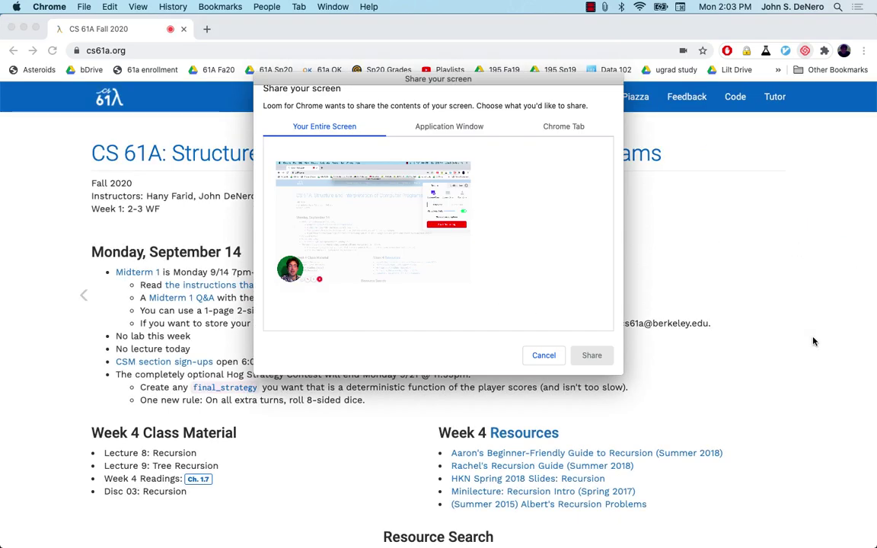
left_click(355, 208)
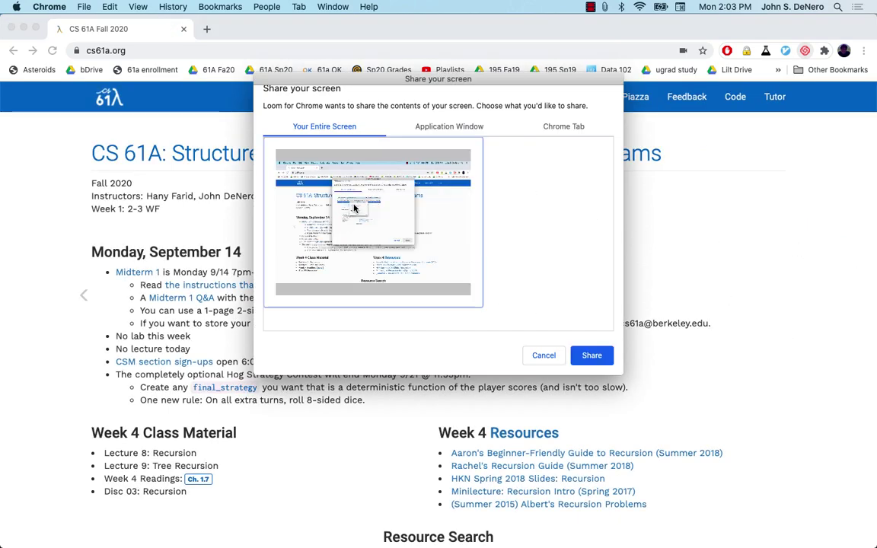
left_click(592, 356)
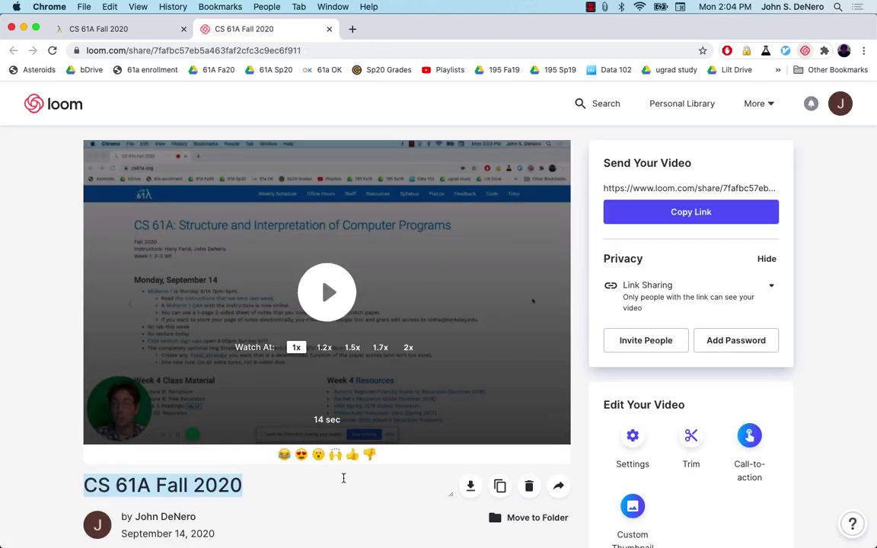
Step: Copy the Loom video's link and paste it as the recording link in the form at links.cs61a.org/mt1-recording
left_click(655, 223)
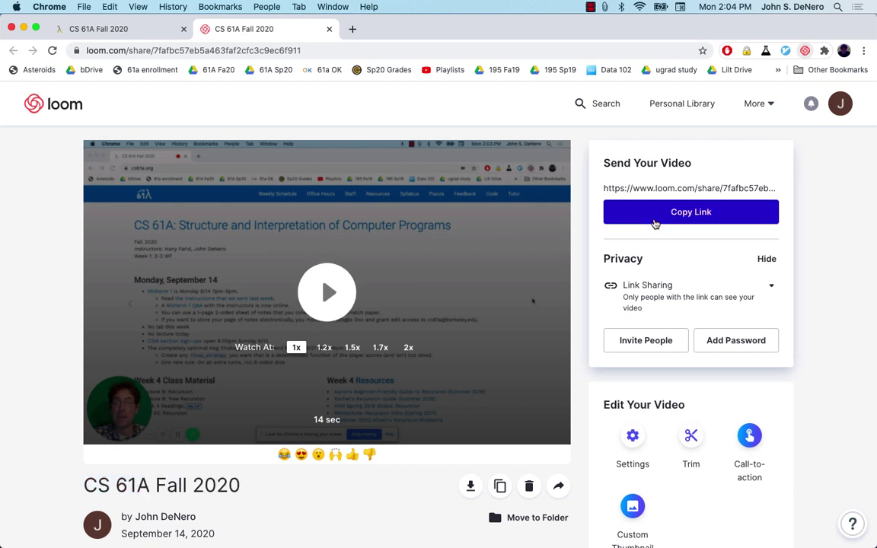
left_click(352, 29)
type("links.cs61a.org/mt1-recording")
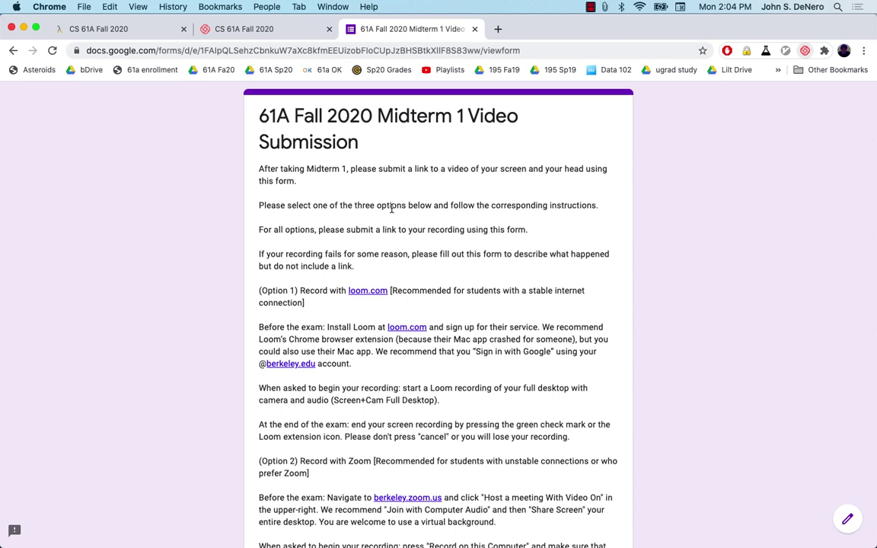
scroll(392, 208, "down", 20)
left_click(408, 226)
key("super+v")
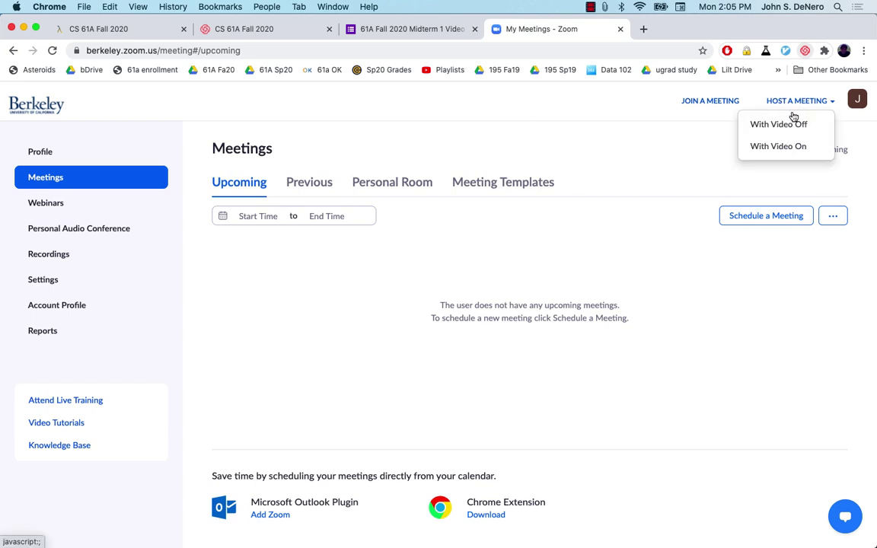
Step: Host a Zoom meeting with video on and computer audio, and share Desktop 1
left_click(784, 149)
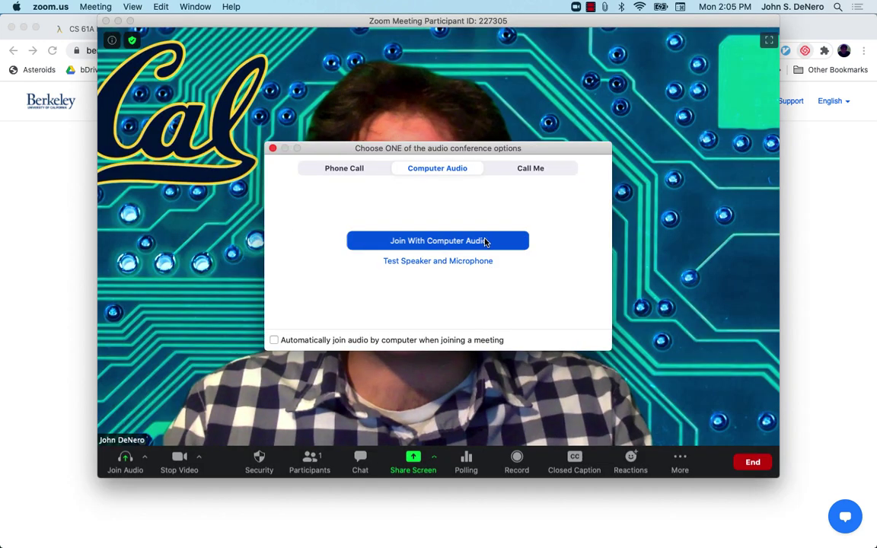
left_click(487, 239)
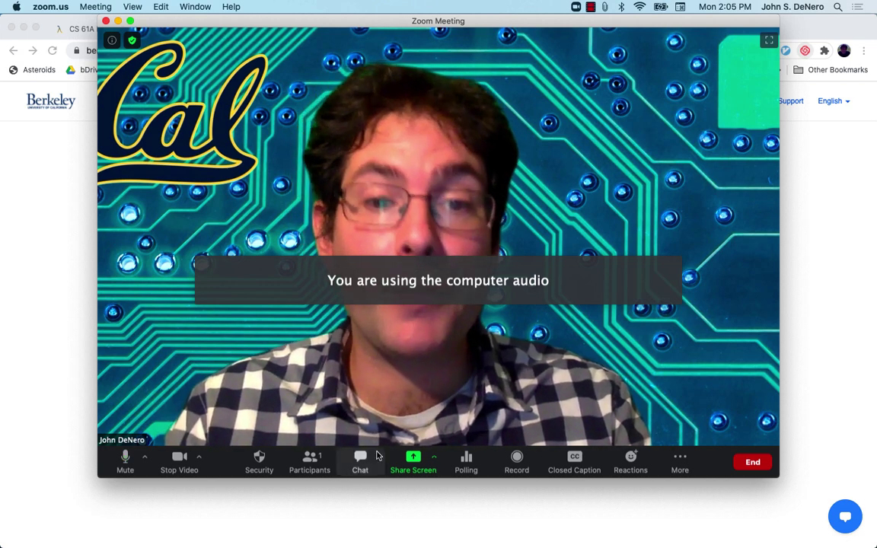
left_click(414, 462)
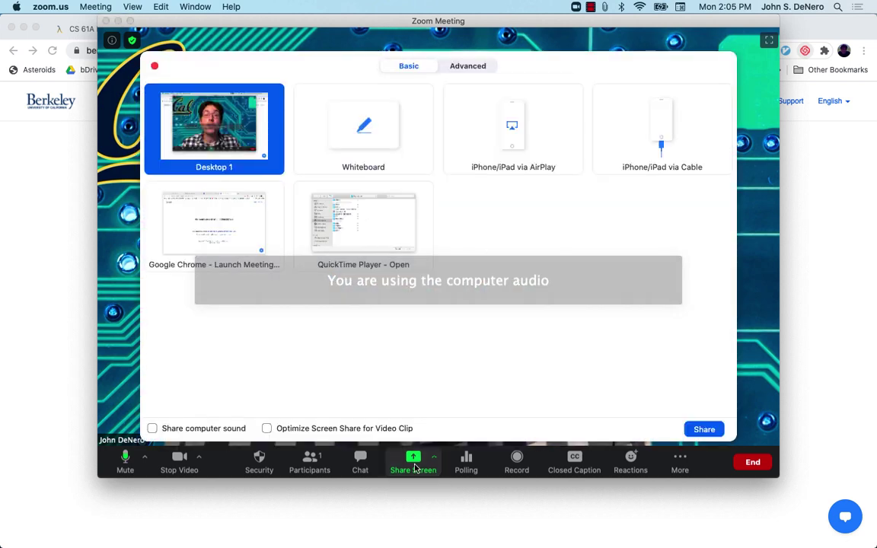
left_click(705, 429)
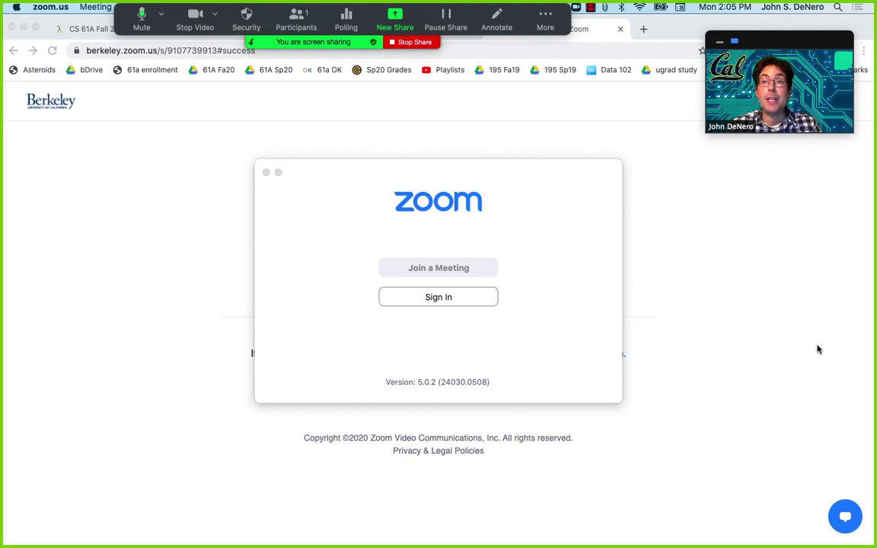
Step: Move the floating video thumbnail into the desktop's upper corner and start recording the meeting on this computer
left_click_drag(771, 43, 798, 29)
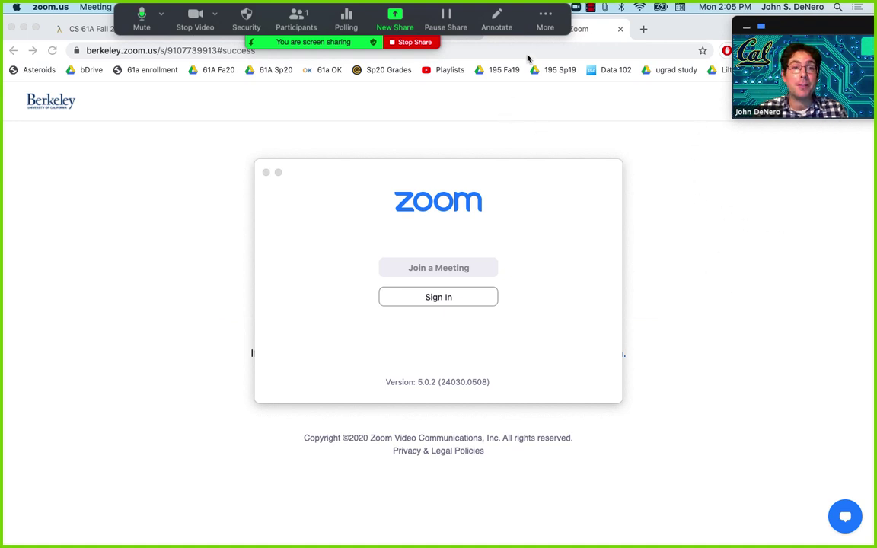
left_click(546, 19)
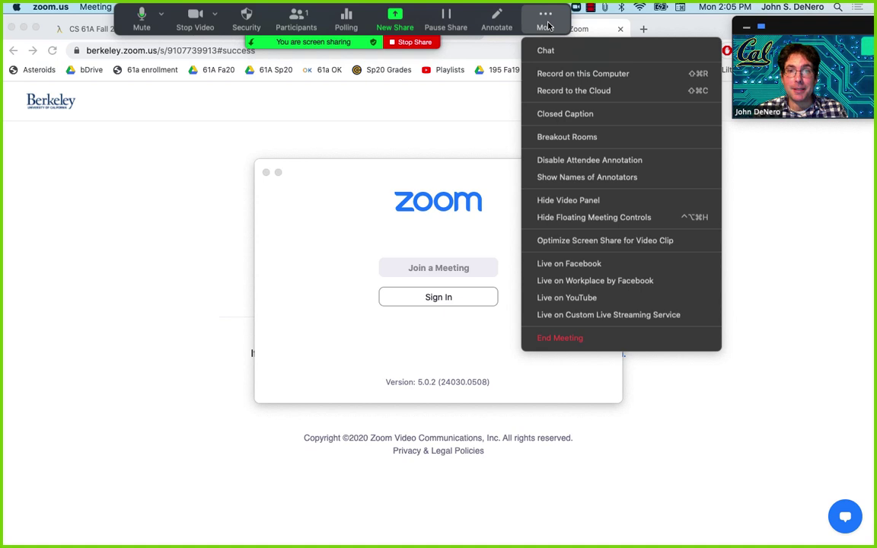
left_click(554, 74)
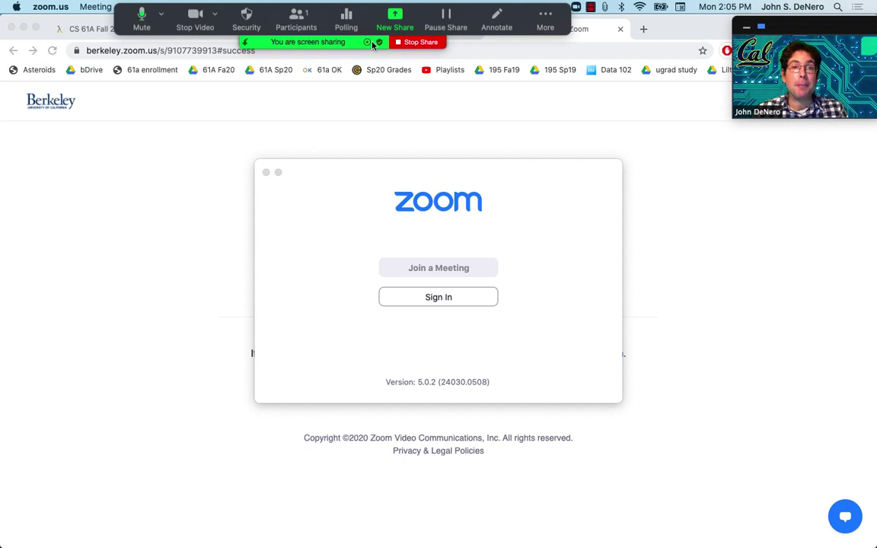
Step: Stop the Zoom screen share and the meeting recording
left_click(420, 42)
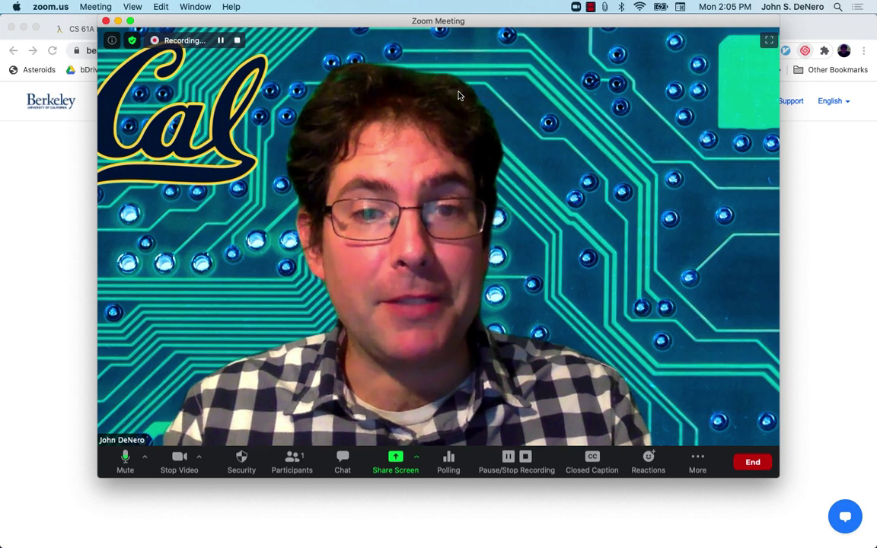
left_click(527, 459)
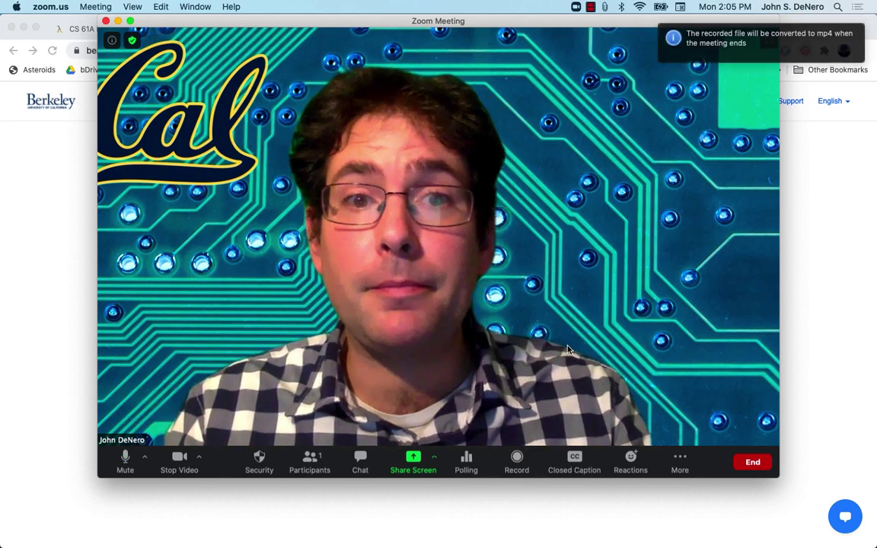
Step: End the Zoom meeting and save its recording in the proposed Documents/Zoom folder, selecting zoom_0.mp4 there
left_click(744, 472)
left_click(699, 423)
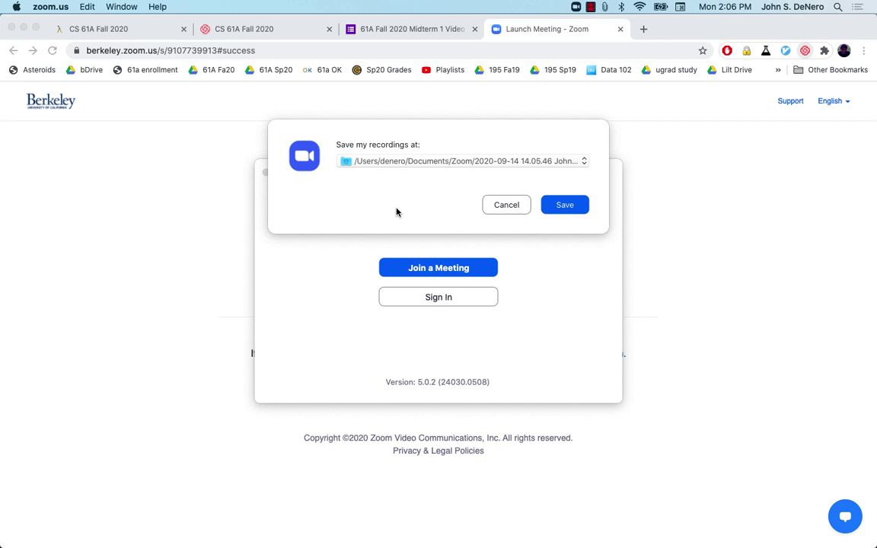
left_click(565, 204)
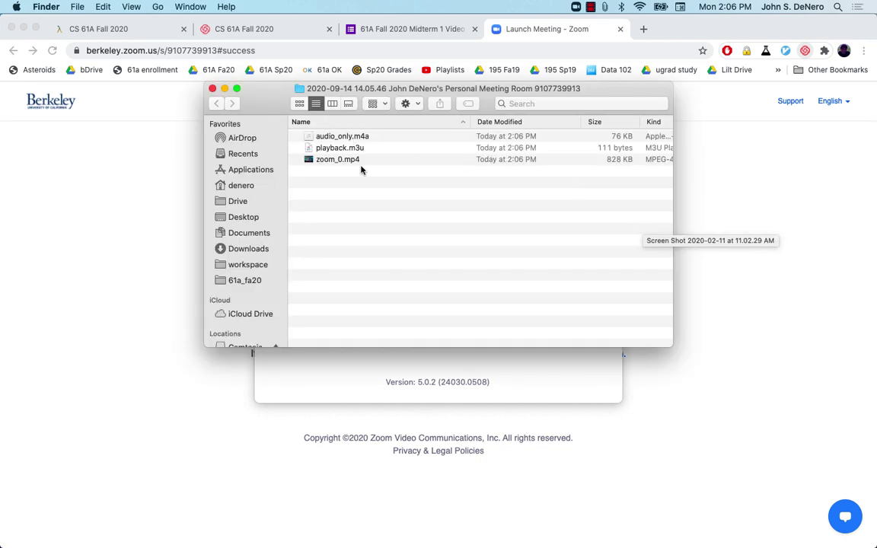
left_click(358, 159)
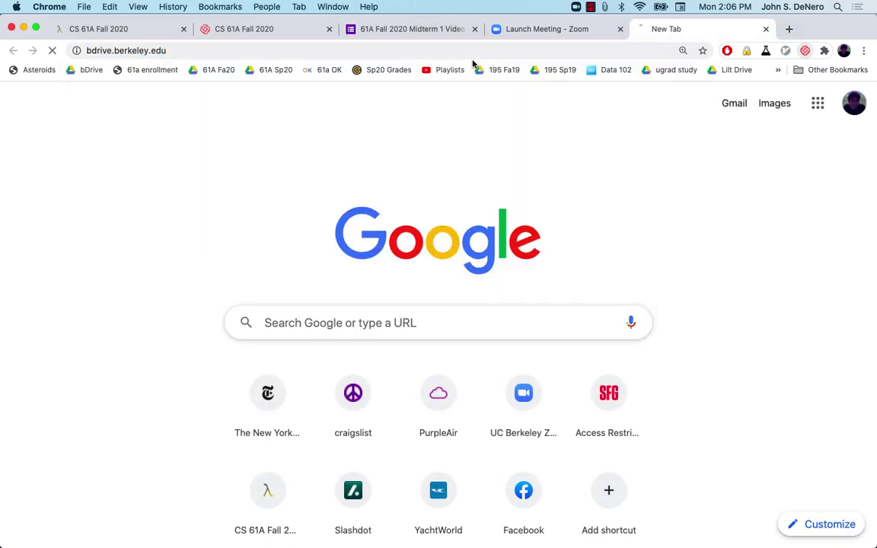
Step: Upload zoom_0.mp4 from the newest Zoom recording folder, dated 2020-09-14 14.05, to My Drive
left_click(54, 137)
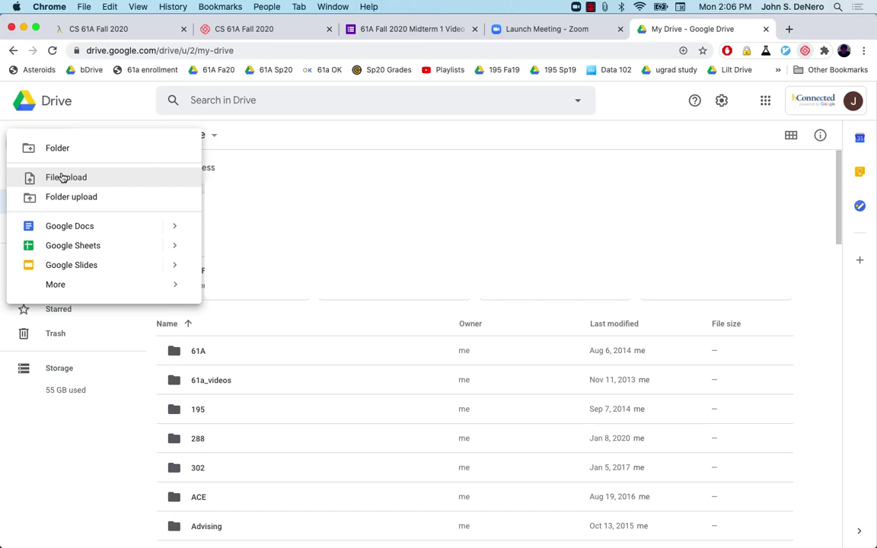
left_click(61, 177)
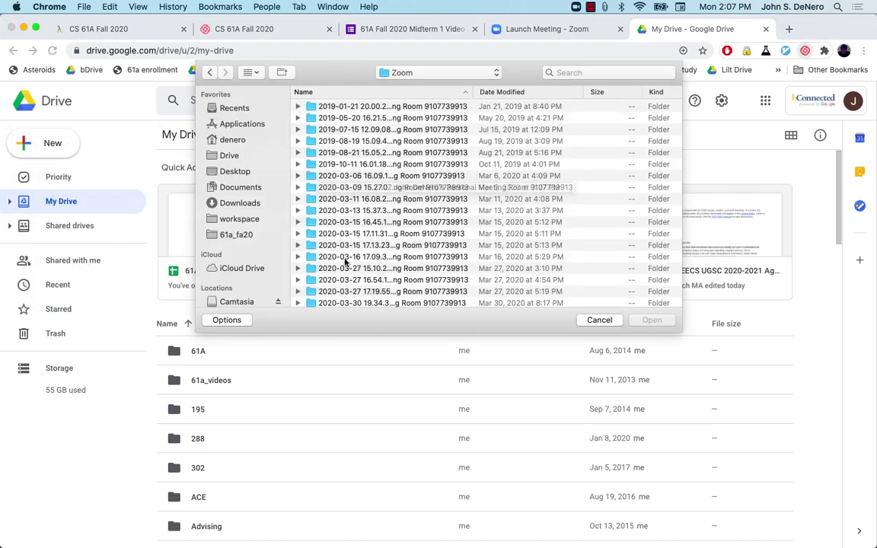
scroll(344, 259, "down", 5)
scroll(344, 260, "down", 20)
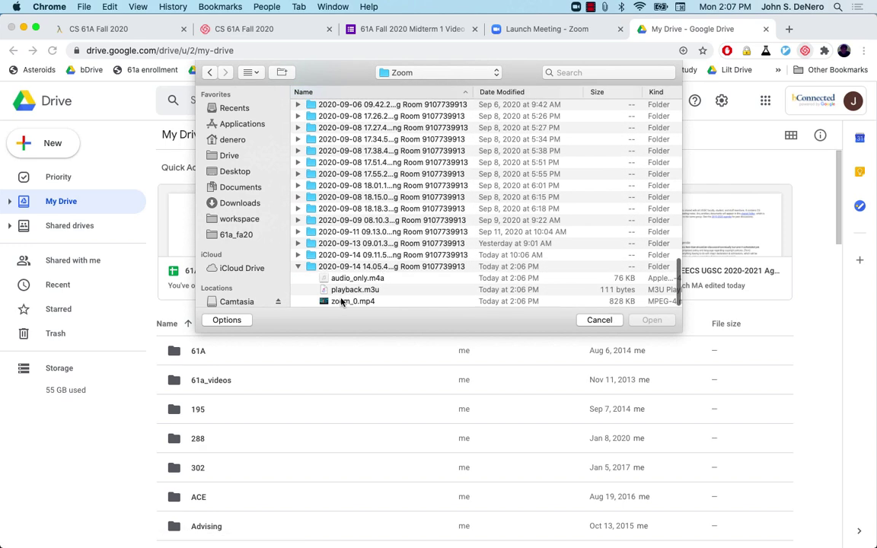
left_click(342, 301)
left_click(656, 323)
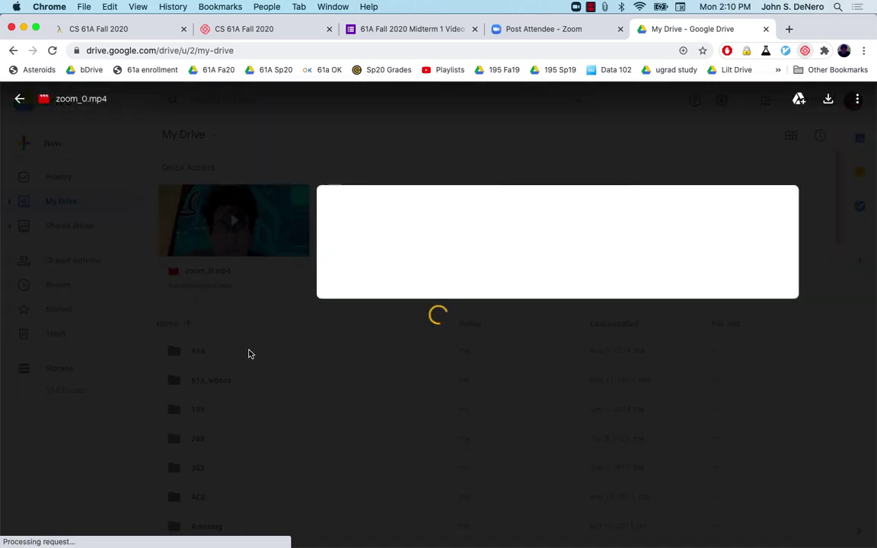
Step: Pause the zoom_0.mp4 preview, change its link sharing to UC Berkeley and copy the link
left_click(116, 496)
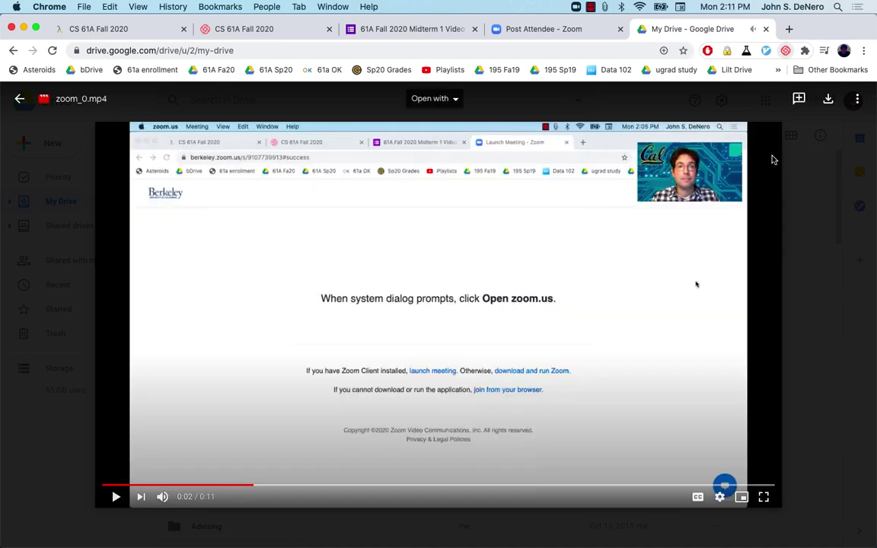
left_click(857, 99)
left_click(742, 125)
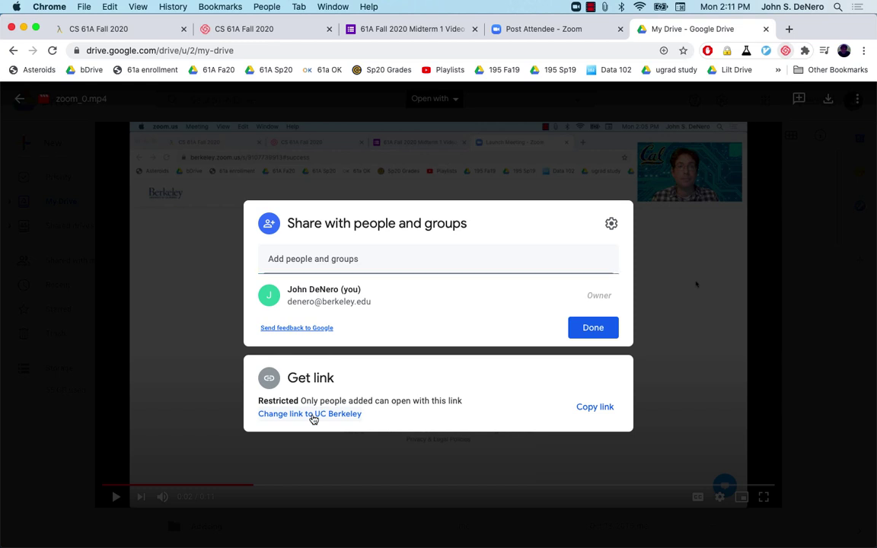
left_click(313, 415)
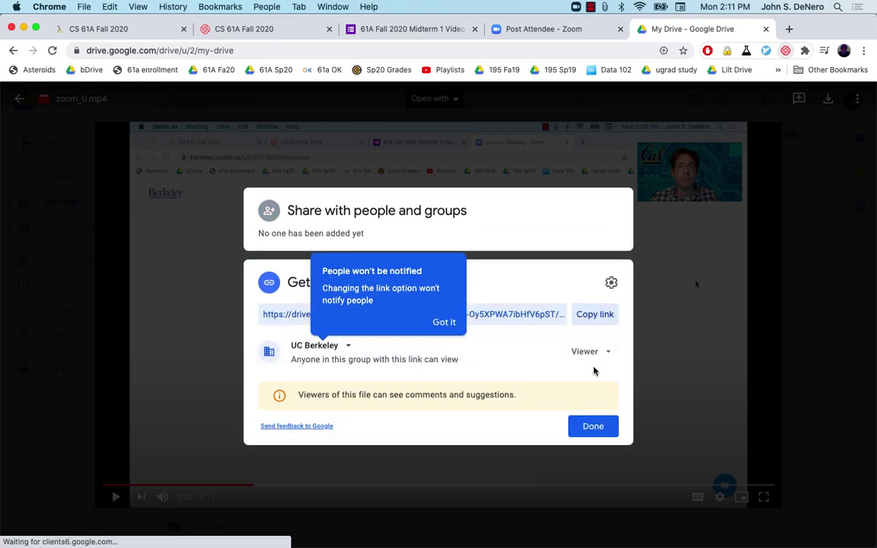
left_click(594, 314)
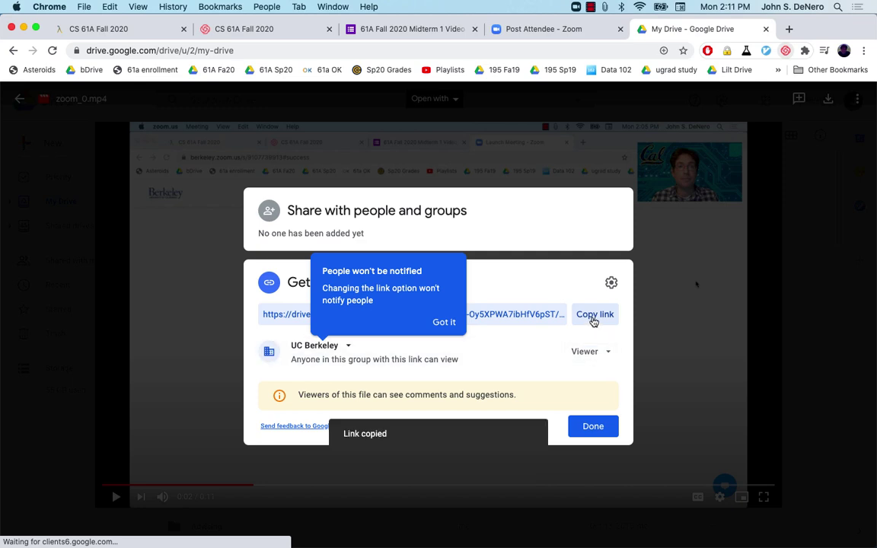
left_click(592, 429)
Step: Replace the recording link in the Midterm 1 Video Submission form with the copied Google Drive link
left_click(413, 29)
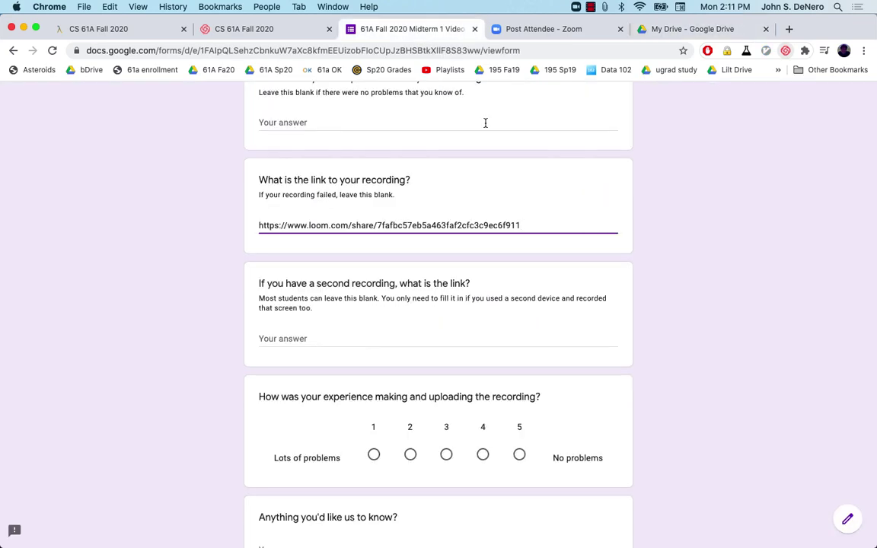
scroll(217, 195, "up", 1)
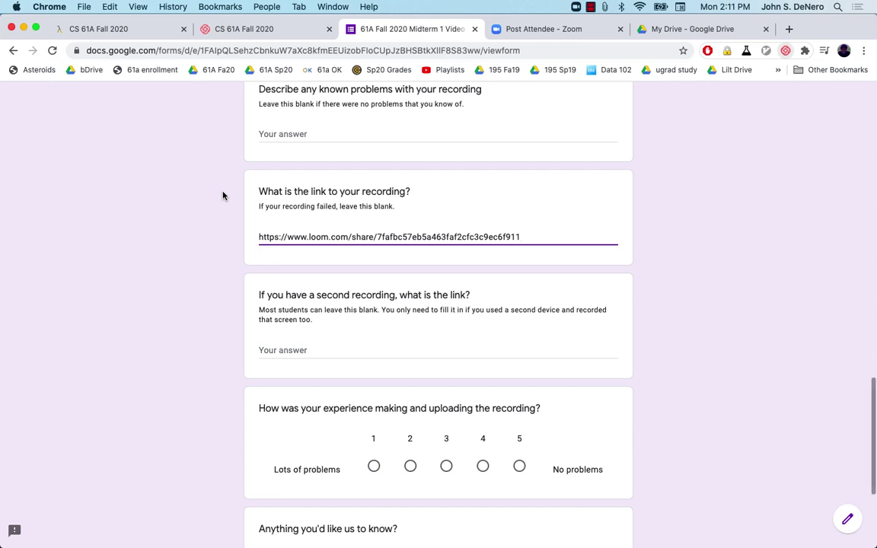
key("super+a")
key("super+v")
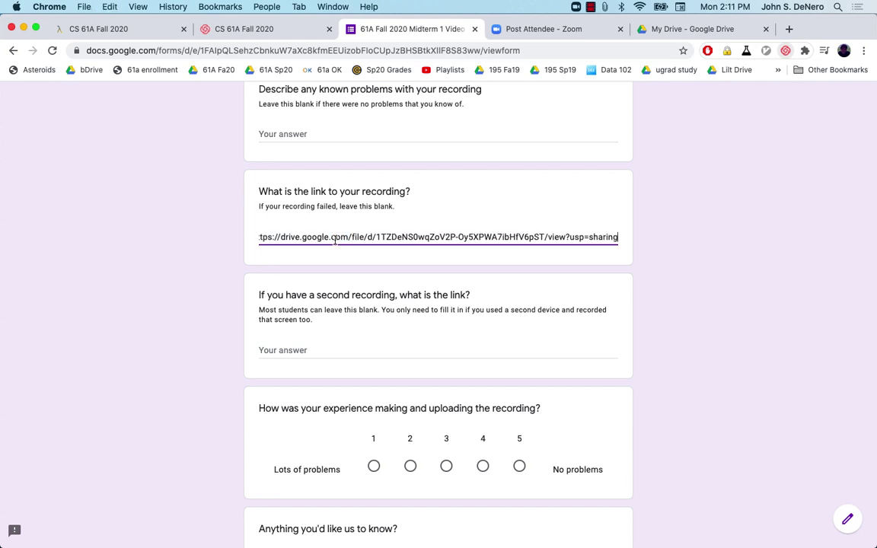
left_click(190, 297)
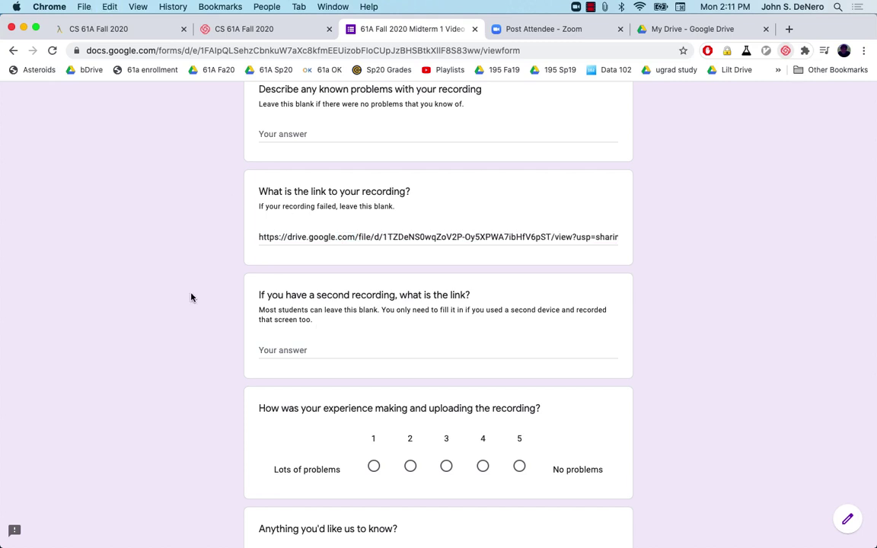